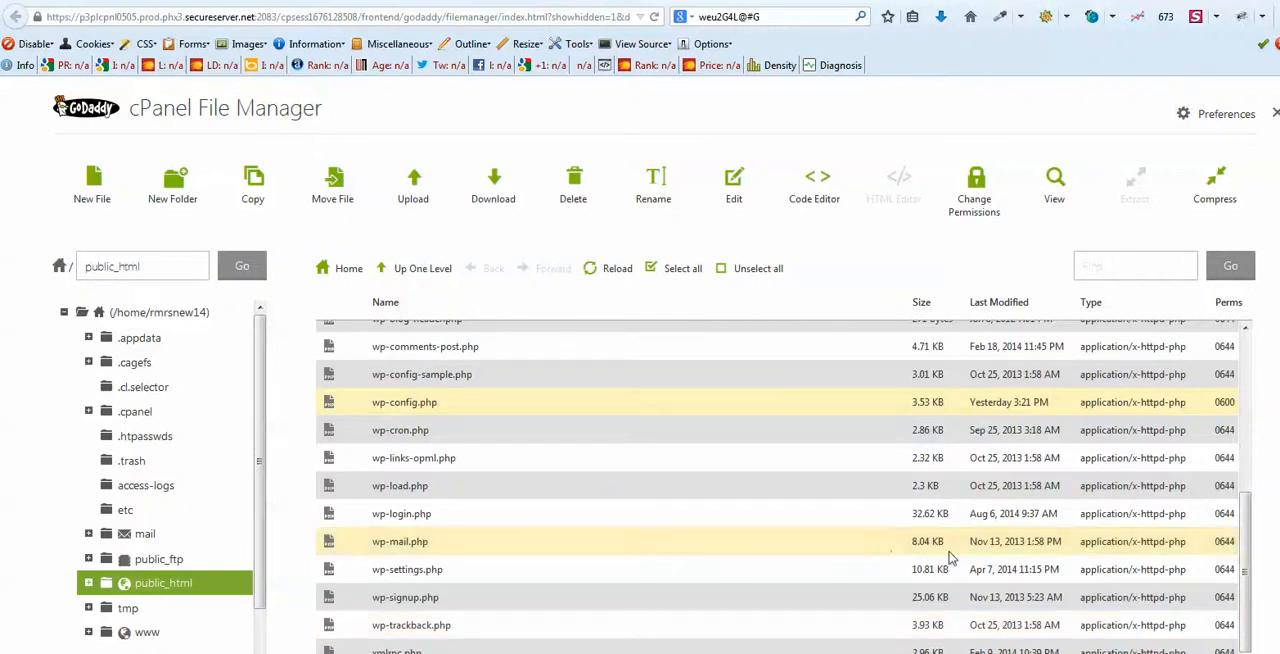
Highlight the garbled â€¢ bullet and the stray Â character in the carry-on bag article.
key(ctrl+Tab)
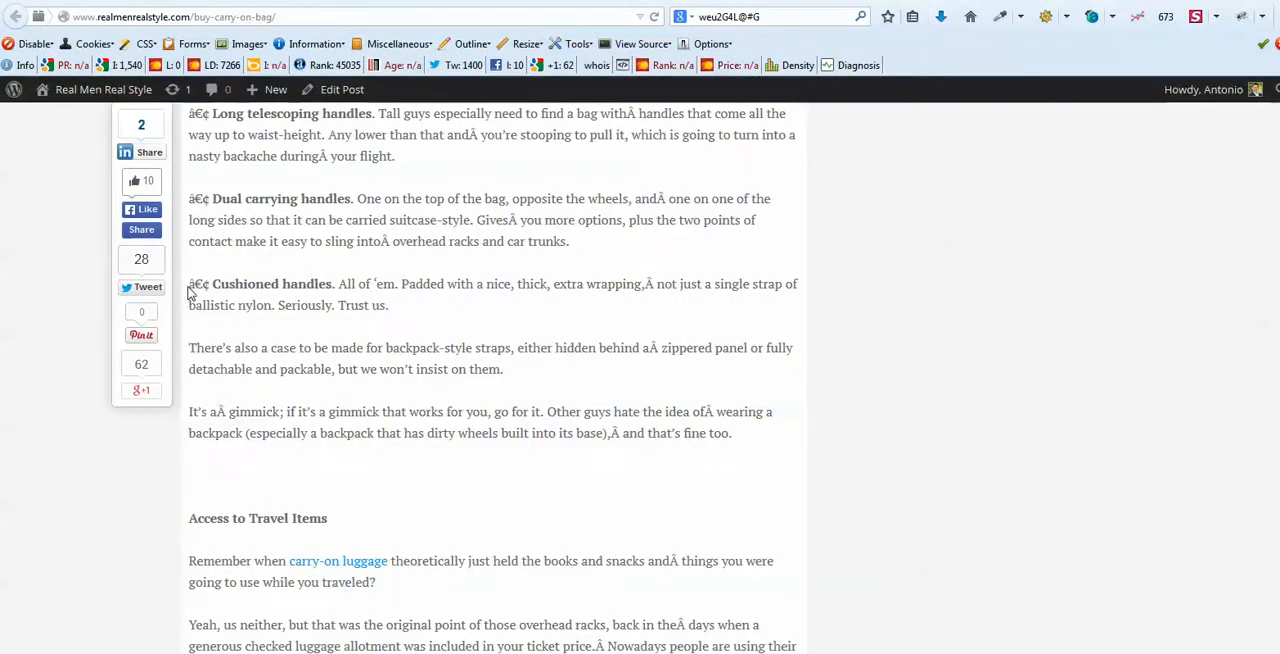
drag(188, 199, 212, 199)
double_click(650, 284)
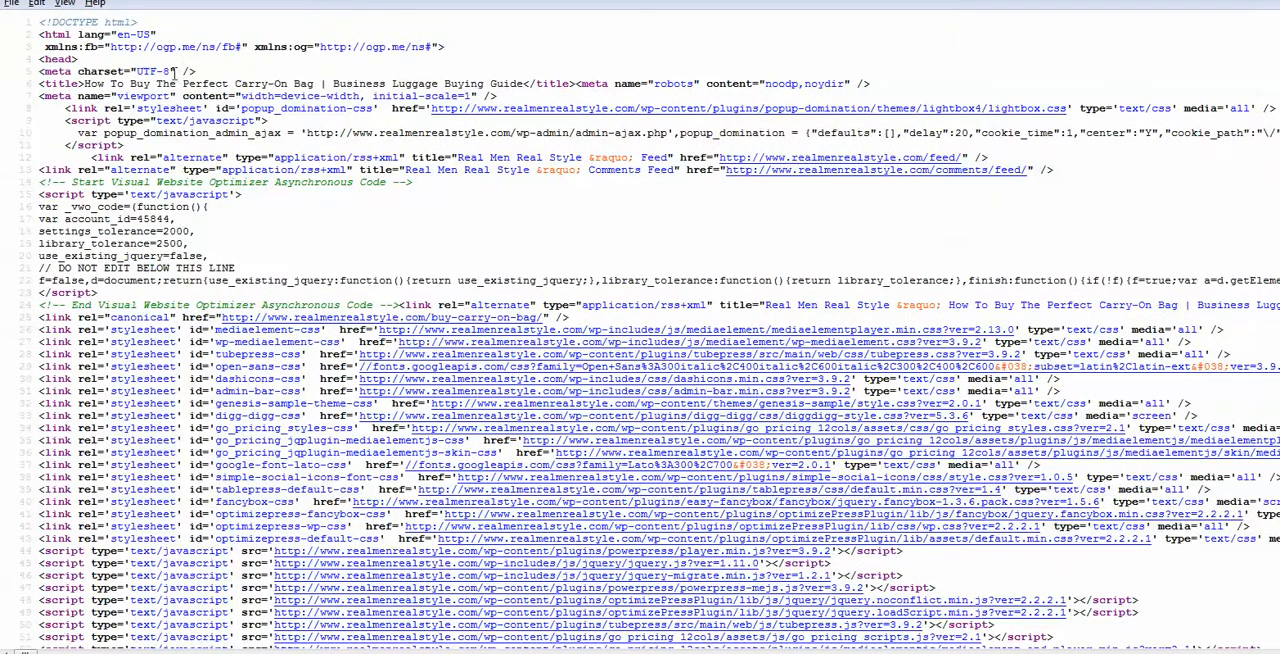
Confirm the meta charset reads UTF-8, close the source view and return to the public_html listing.
drag(173, 71, 137, 71)
key(ctrl+w)
click(340, 9)
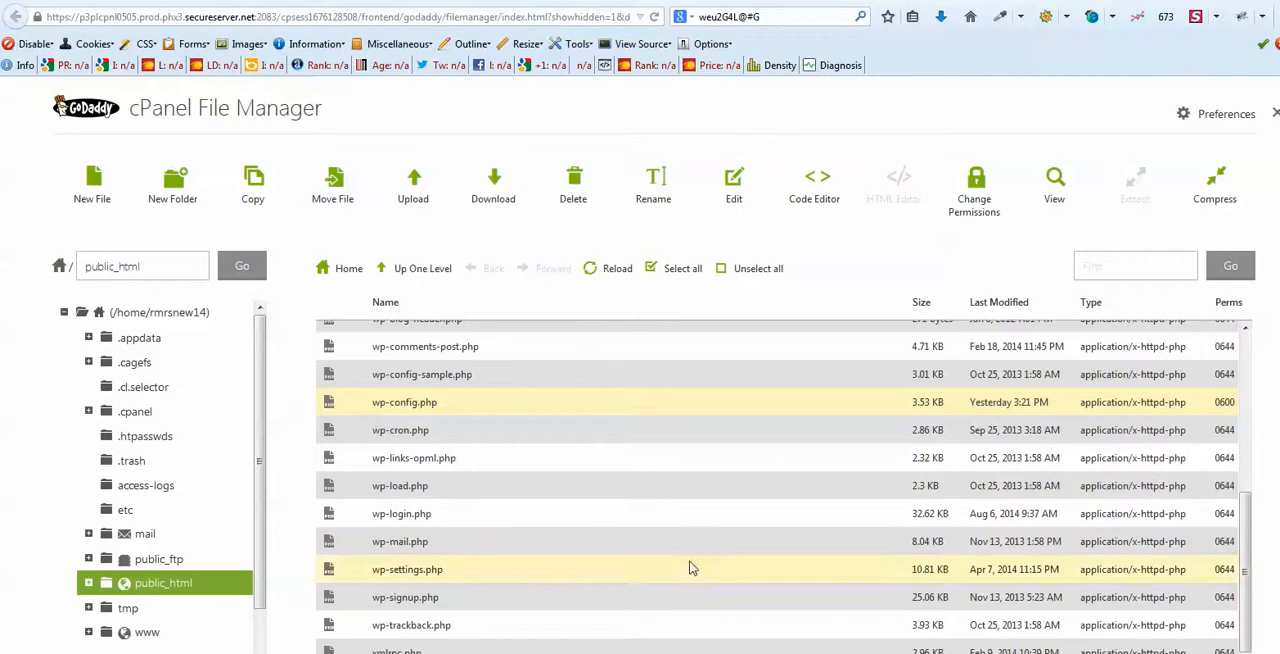
Open wp-config.php in the text editor, accepting the utf-8 encoding.
click(329, 406)
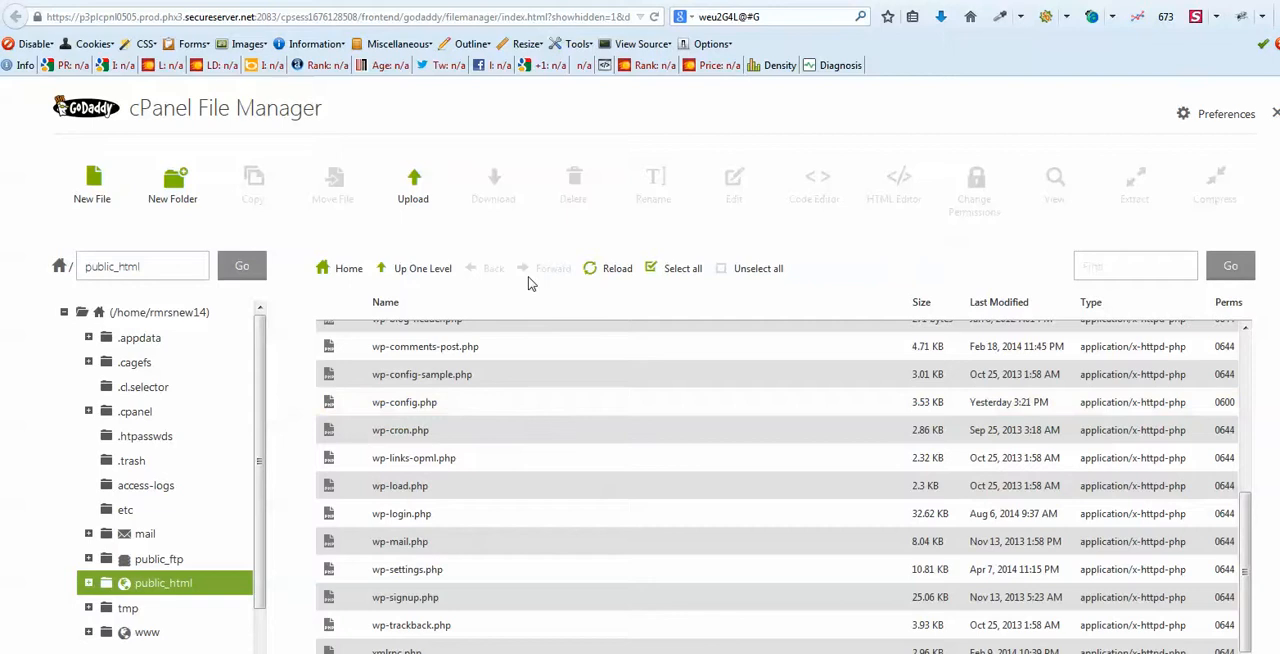
click(329, 402)
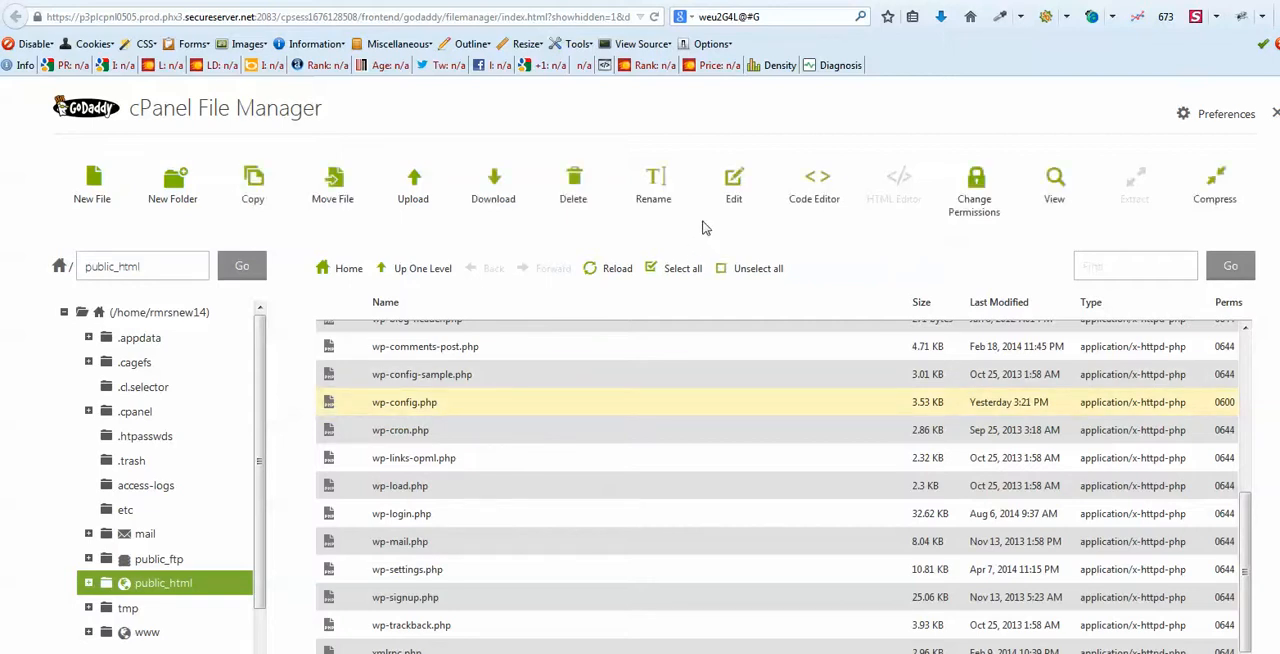
click(733, 186)
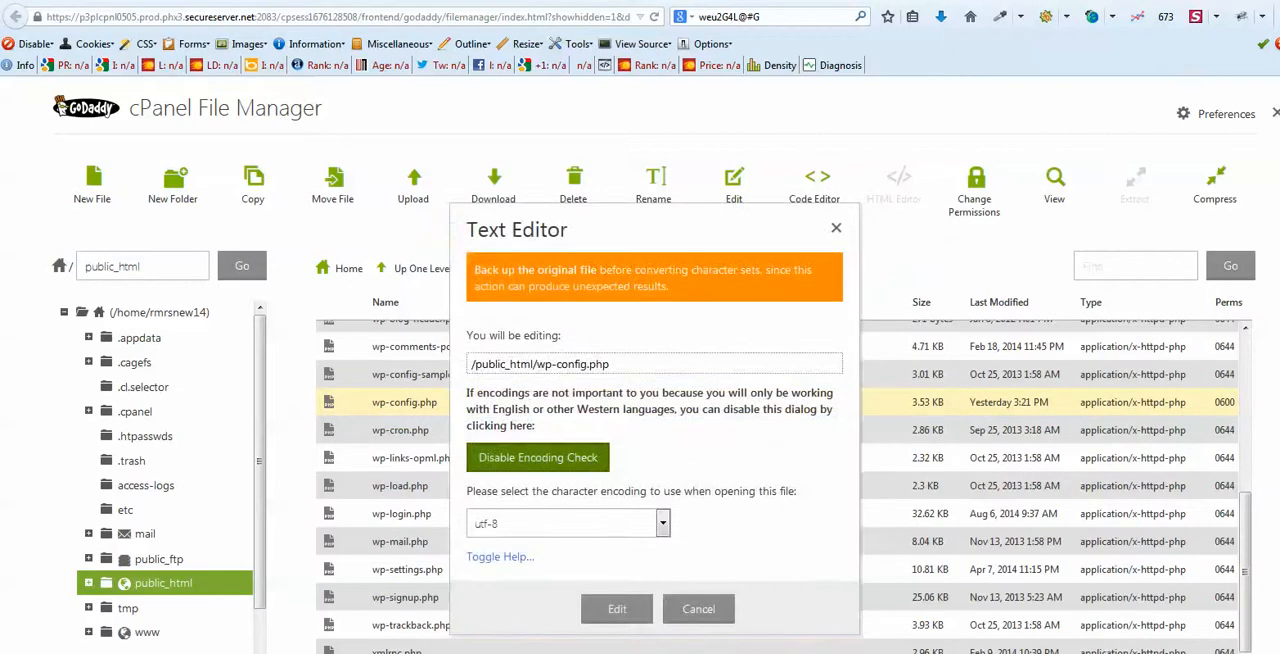
click(617, 609)
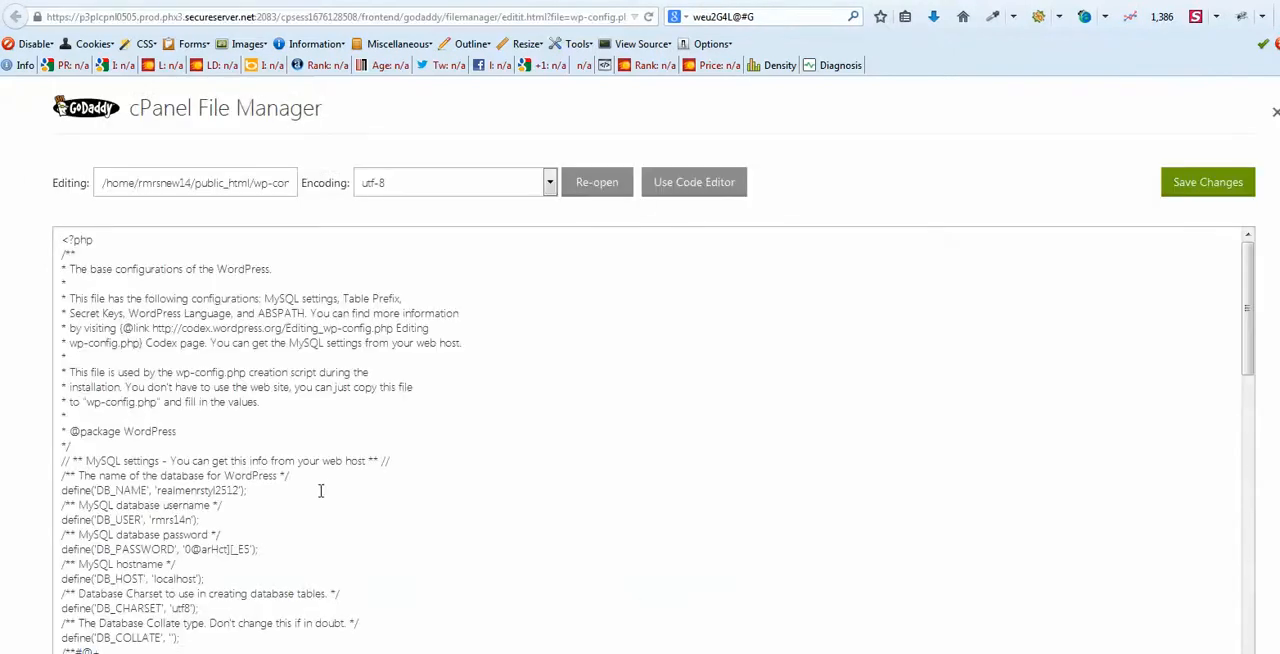
scroll(320, 490, down, 1)
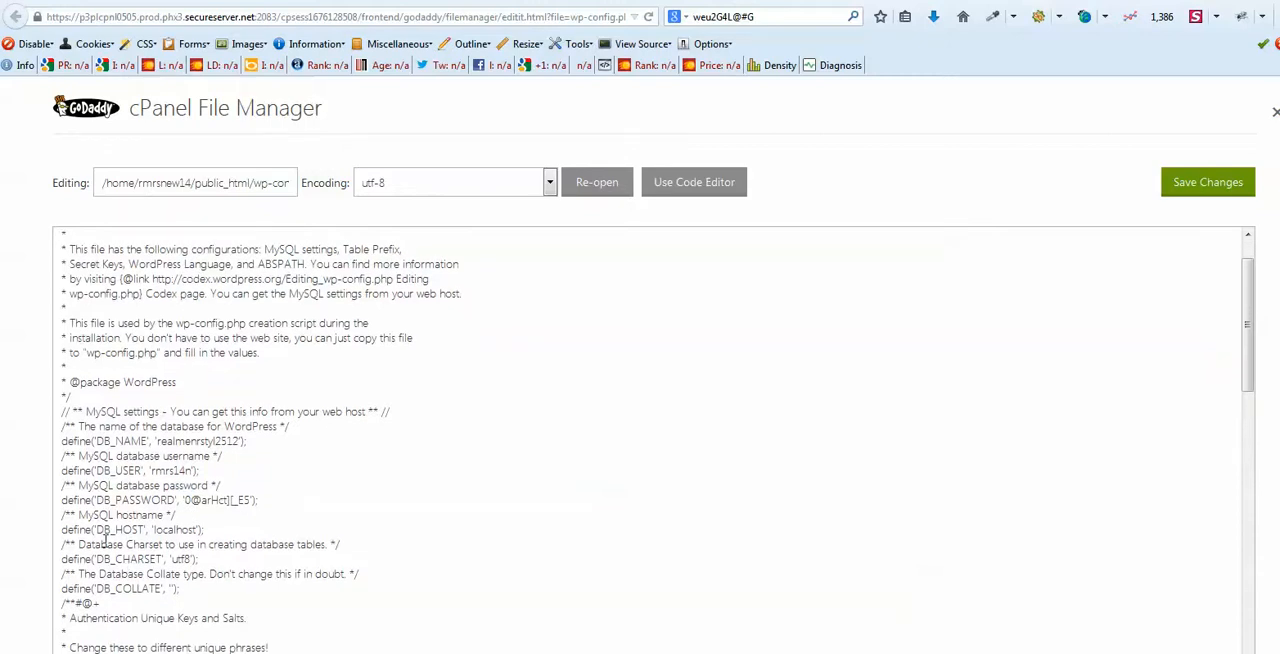
Change DB_CHARSET from 'utf8' to 'utf-8' and save wp-config.php.
drag(78, 544, 212, 559)
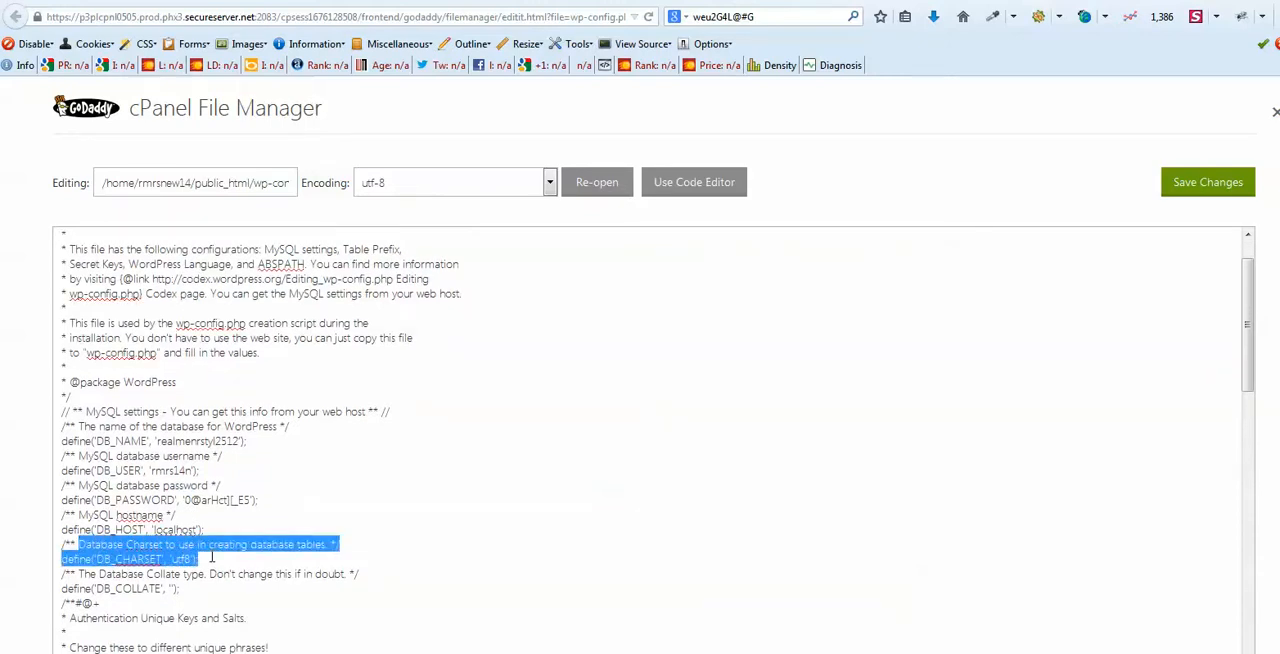
click(188, 559)
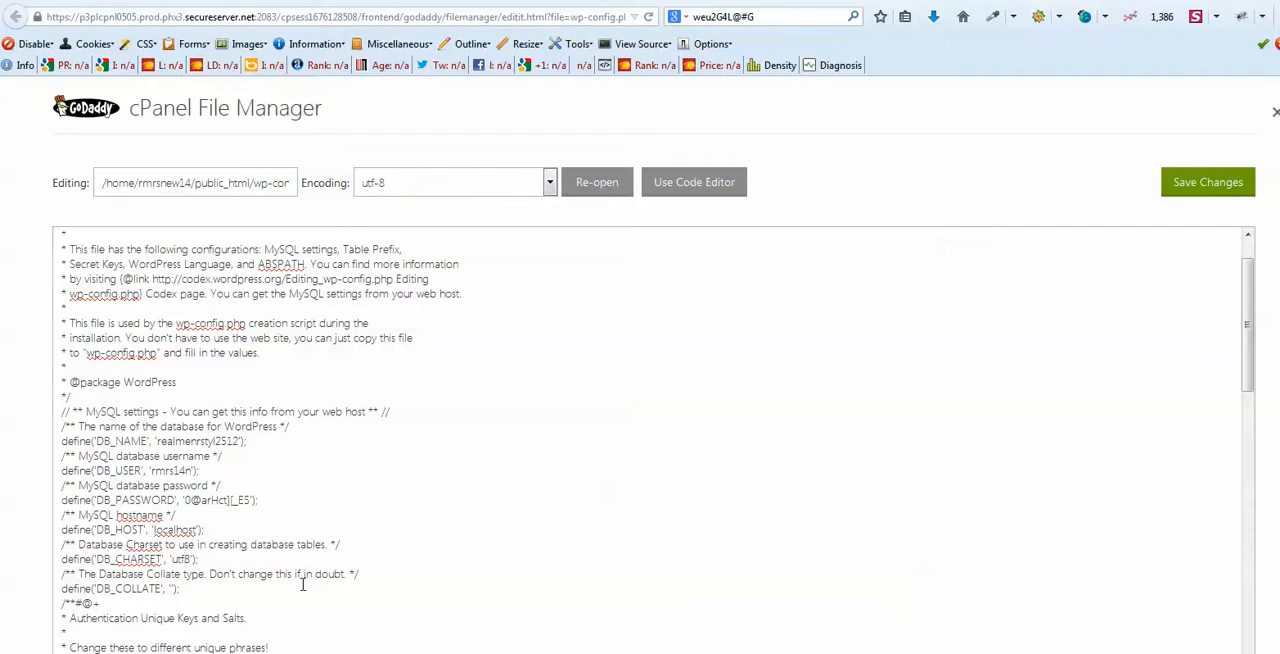
text(-)
click(1210, 182)
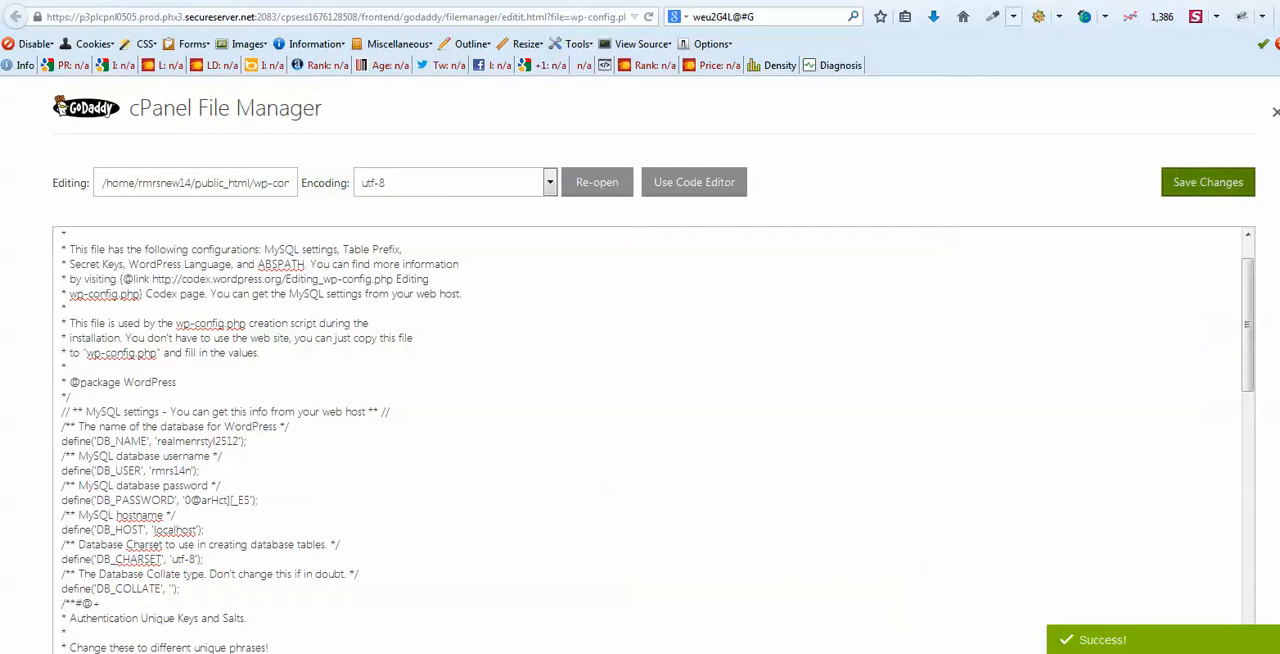
Return to the article and highlight the two â€¢ bullets and the stray Â that remain garbled.
key(ctrl+Tab)
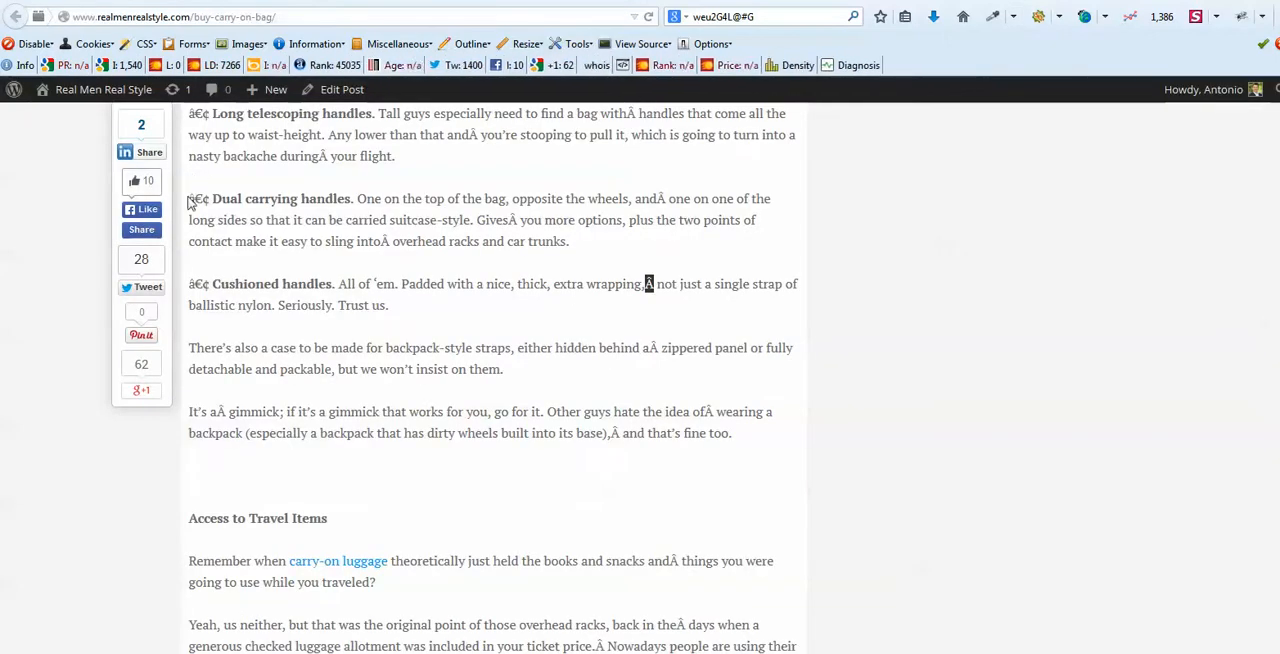
double_click(198, 198)
drag(188, 284, 212, 286)
drag(657, 348, 643, 349)
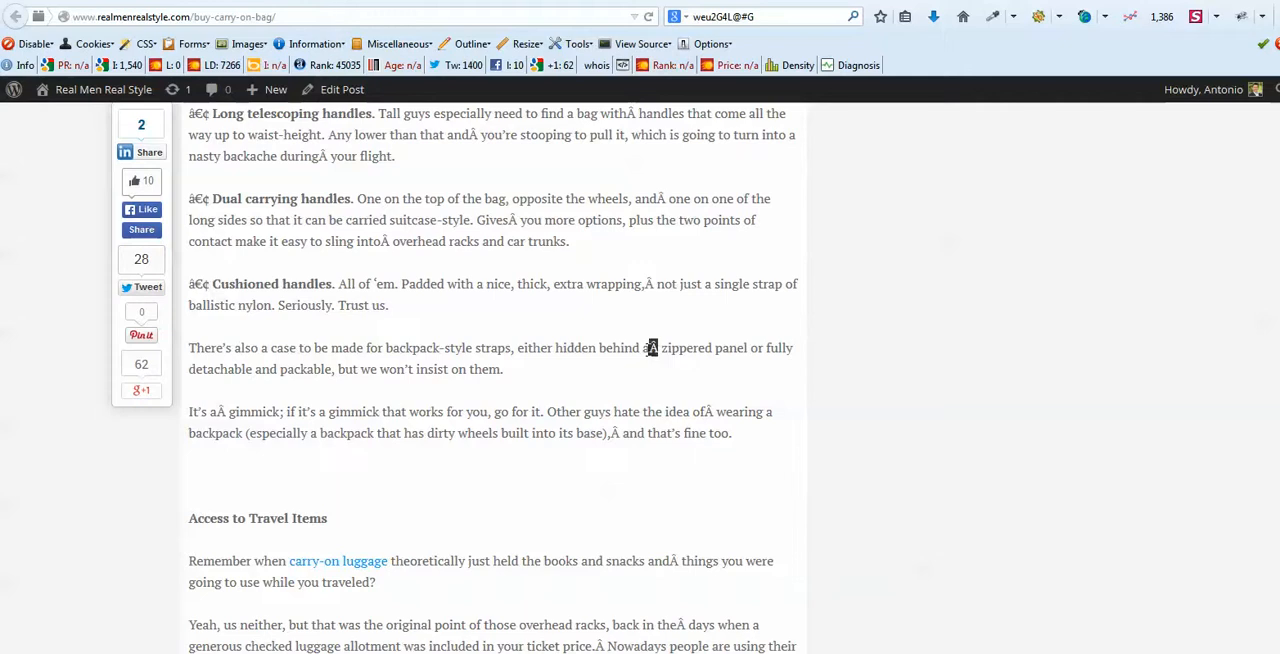